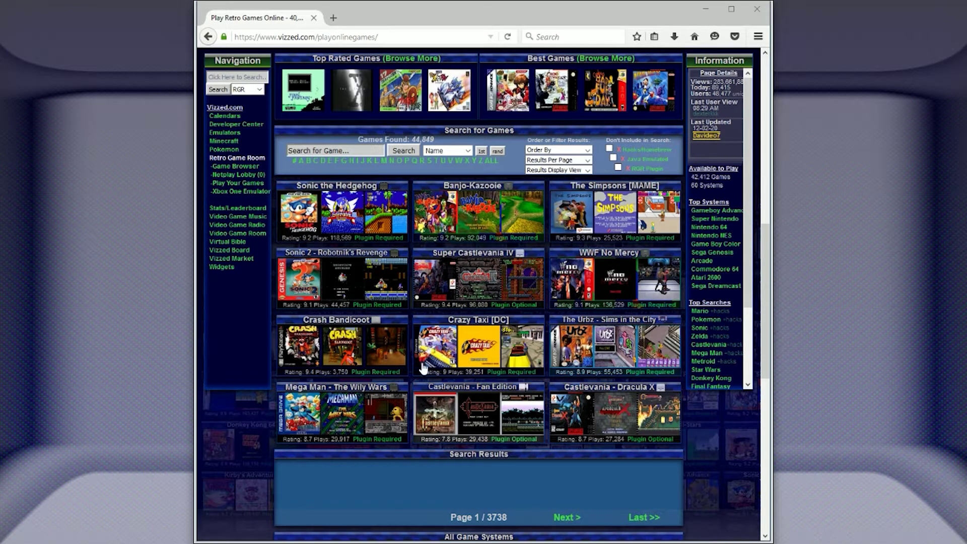
# Open the Sonic the Hedgehog game page and choose the Mednafen RGR Plugin emulator
pyautogui.moveTo(342, 214)
pyautogui.click(347, 223)
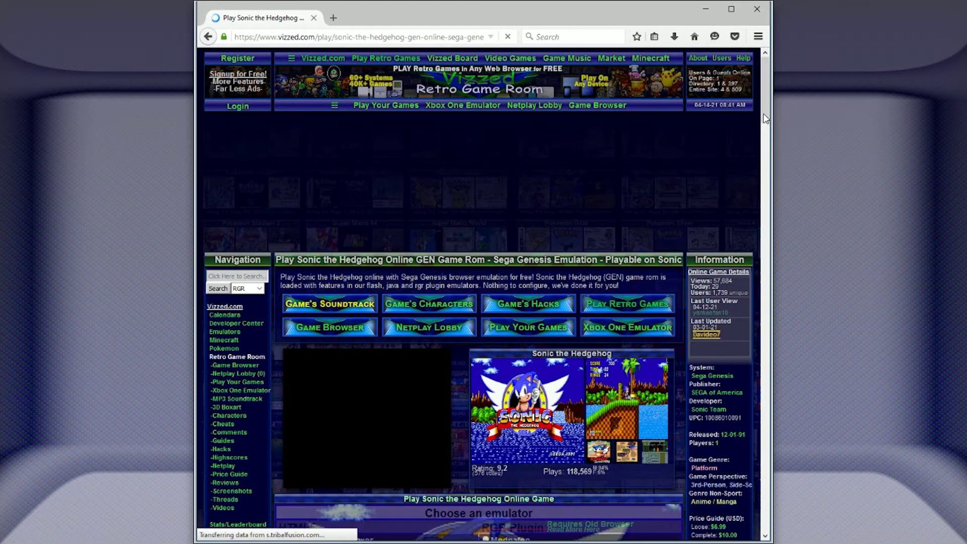
pyautogui.scroll(-3, 746, 194)
pyautogui.scroll(-4, 483, 303)
pyautogui.scroll(-4, 483, 302)
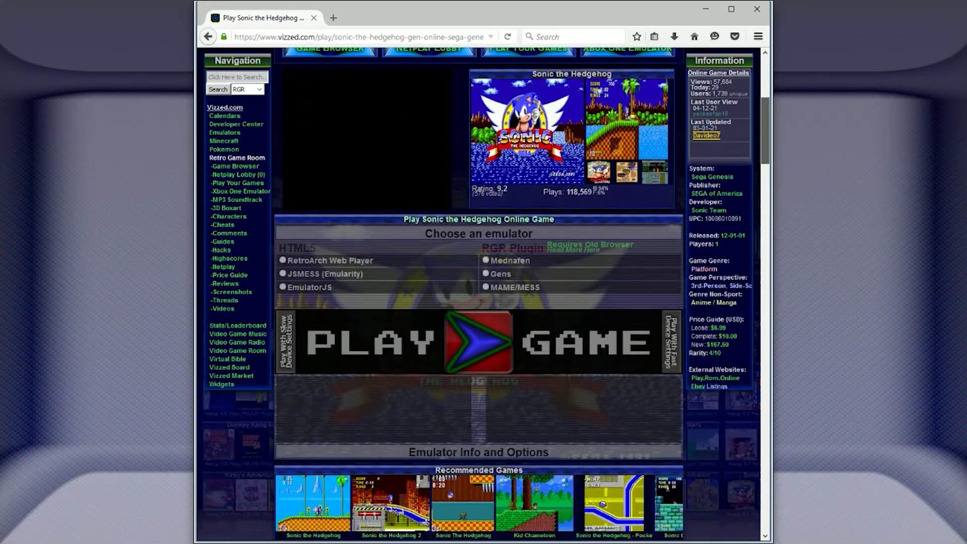
pyautogui.scroll(-3, 483, 302)
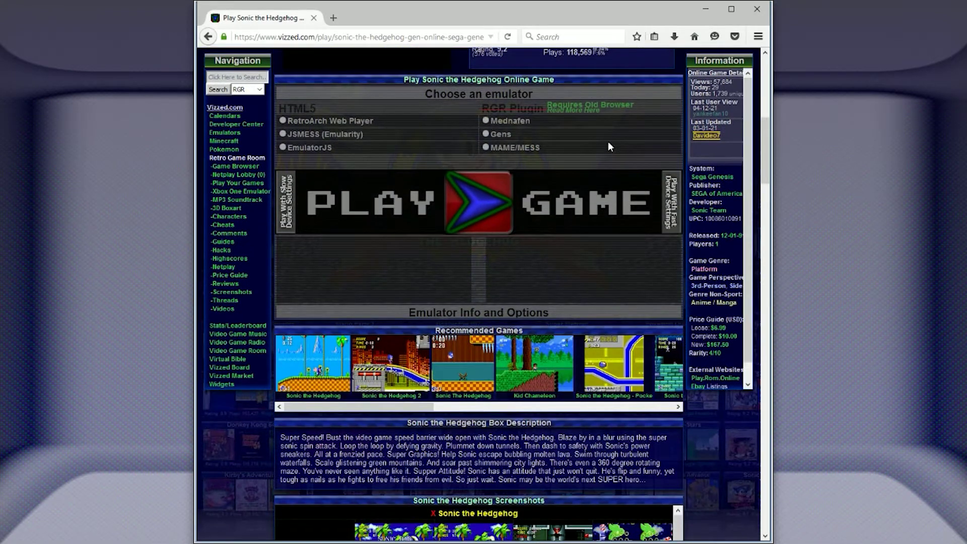
pyautogui.click(498, 124)
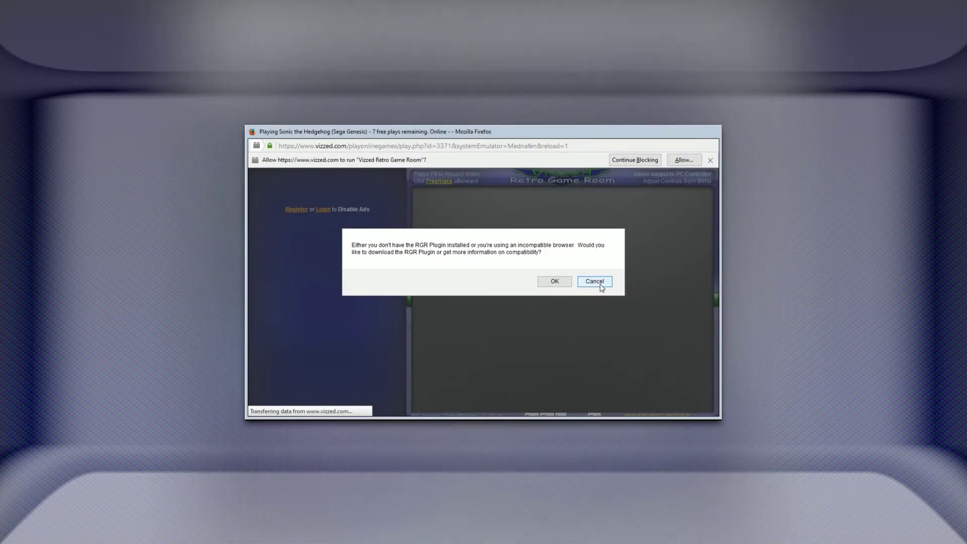
# Cancel the RGR Plugin download prompt and allow the site to run the plugin in Firefox
pyautogui.click(595, 281)
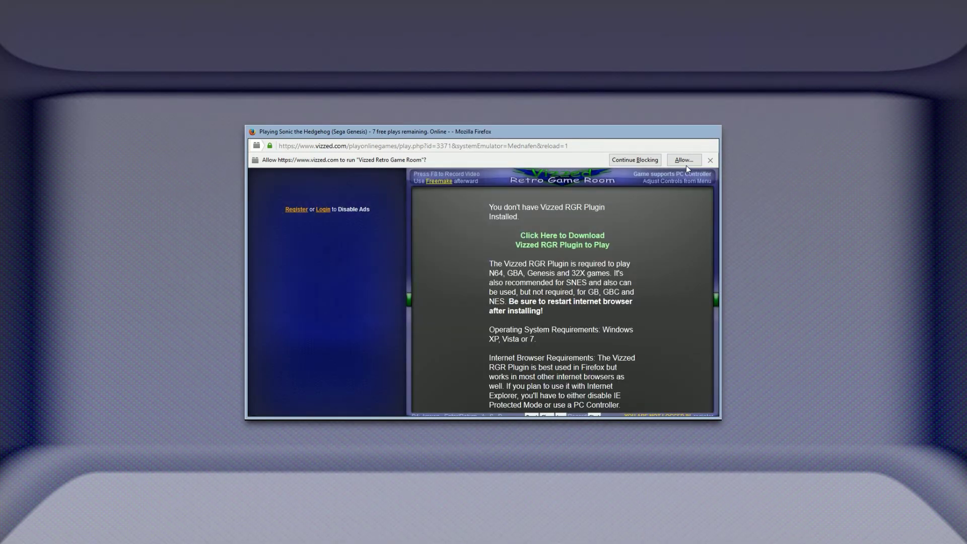
pyautogui.click(686, 161)
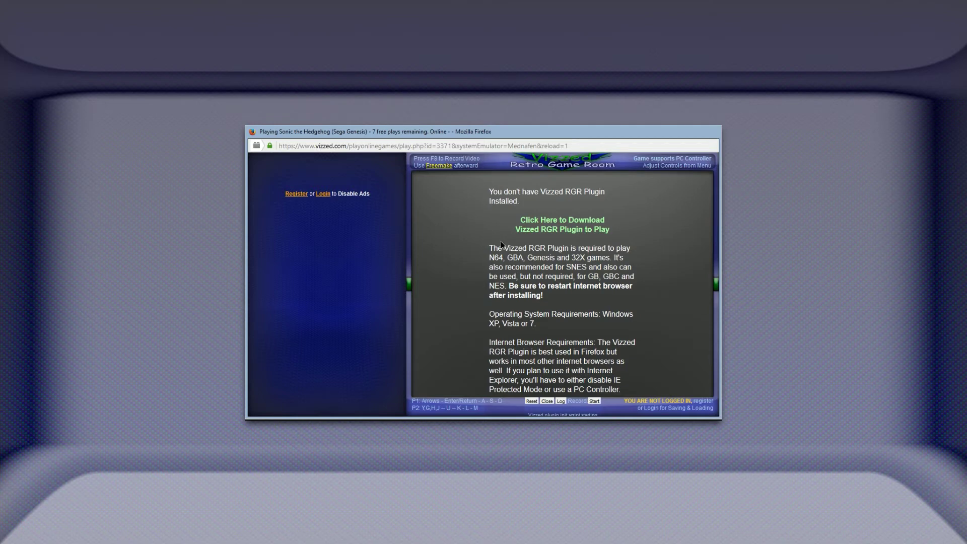
# Reload the Sonic popup window with F5 so the RGR Plugin loads the game
pyautogui.press('F5')
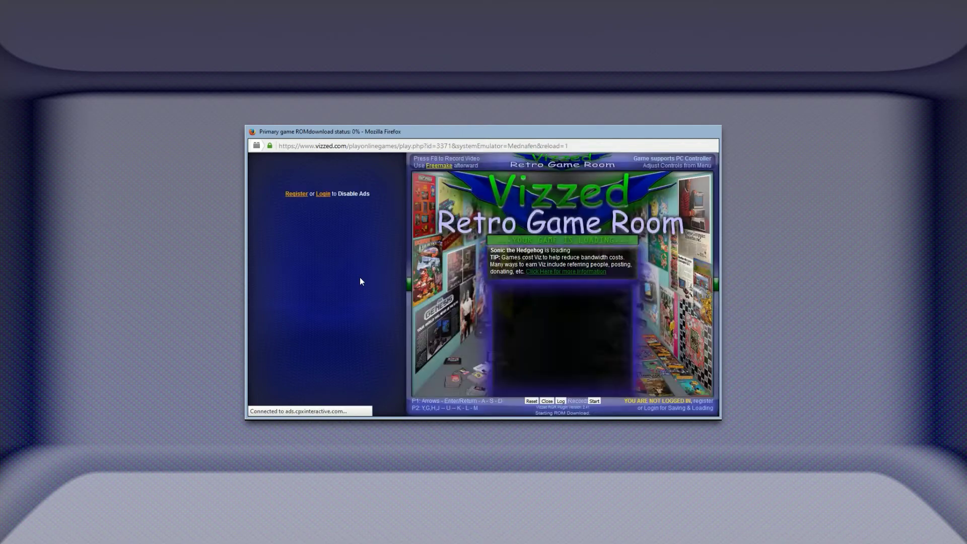